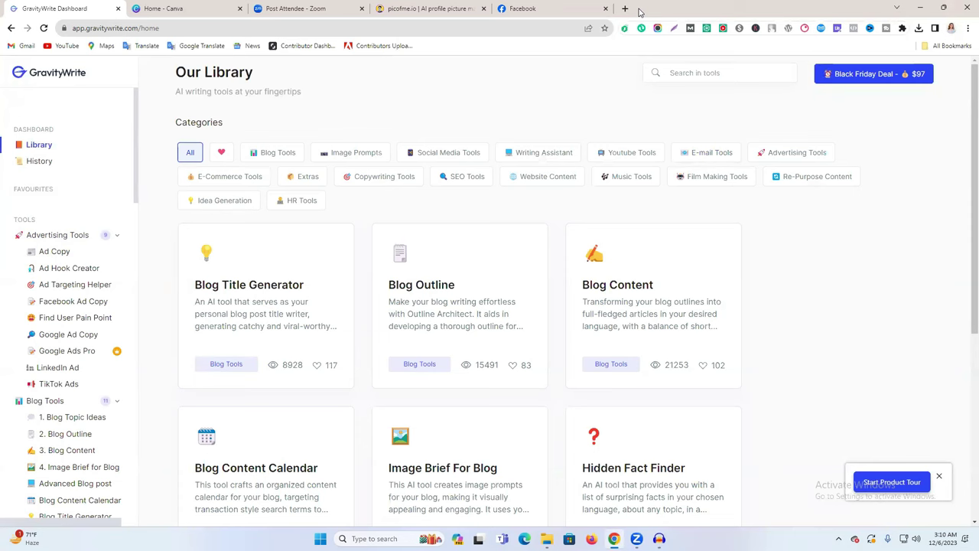
Step: Search Google for "gravity write" in a new browser tab
left_click(632, 10)
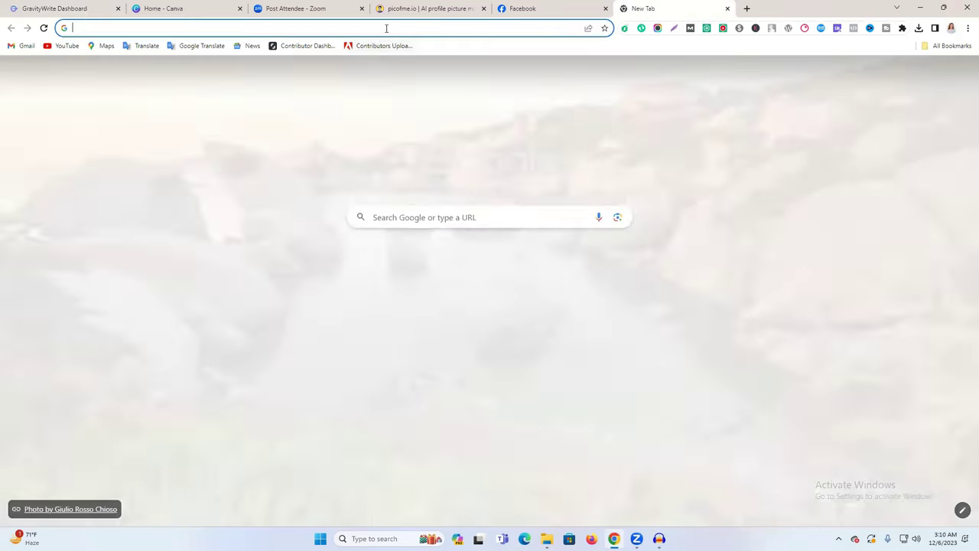
left_click(386, 26)
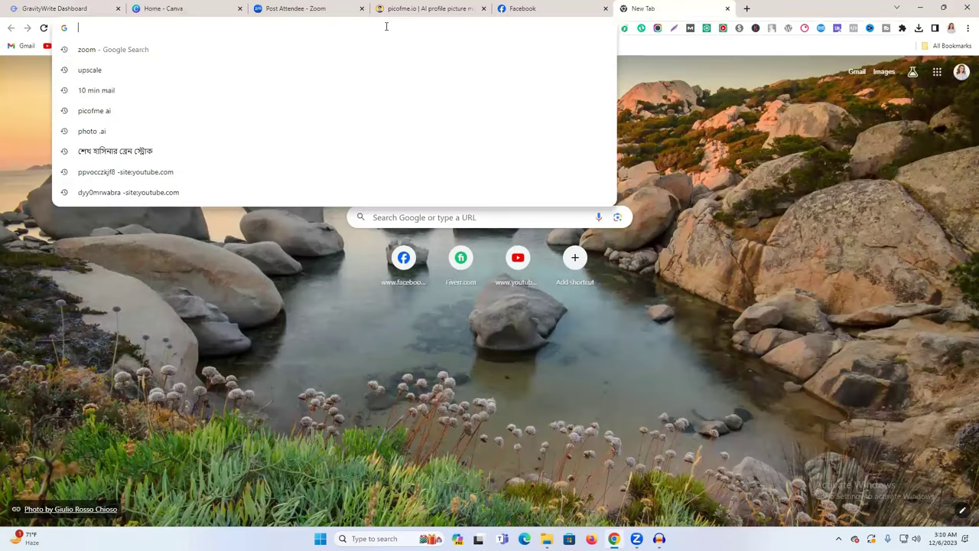
type("gr")
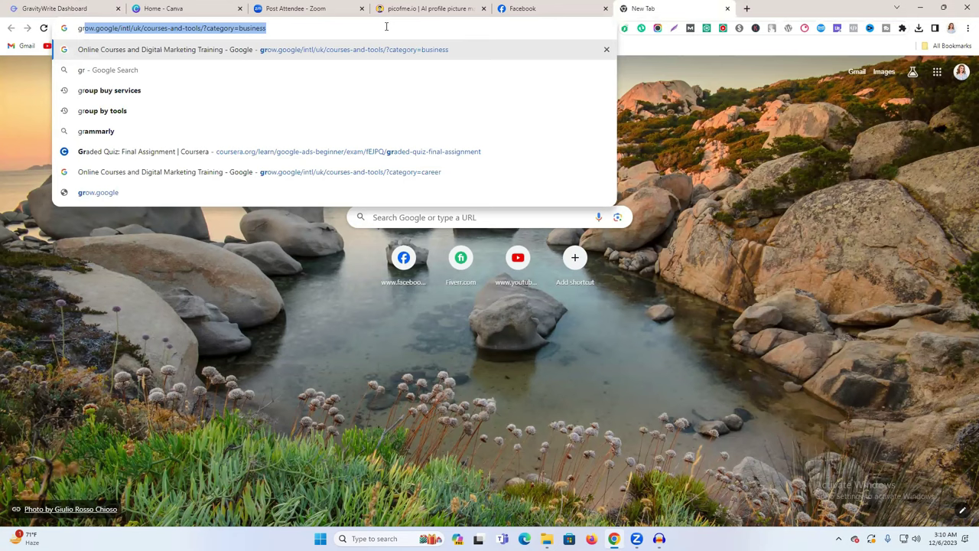
type("a")
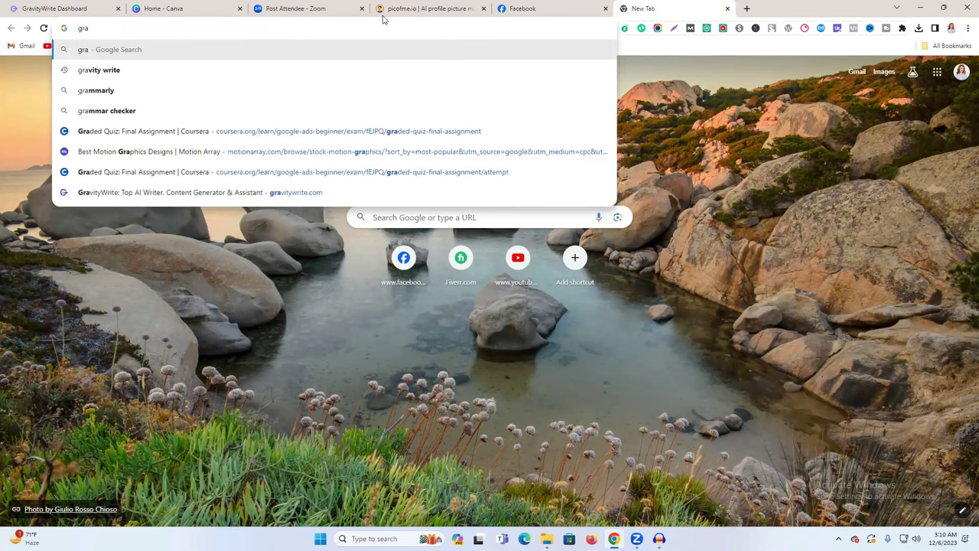
left_click(202, 70)
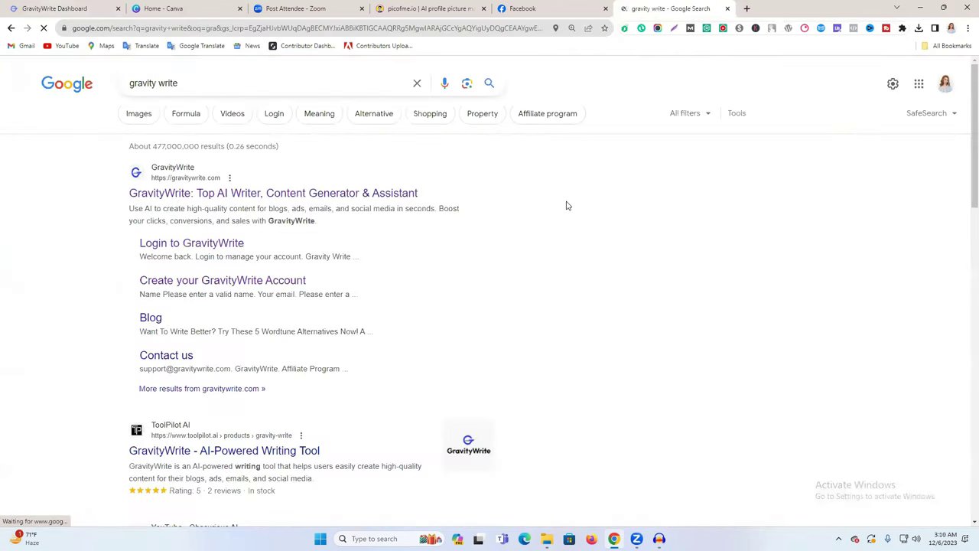
Step: Open the GravityWrite website from the search results, start for free and dismiss the Black Friday offer
left_click(217, 198)
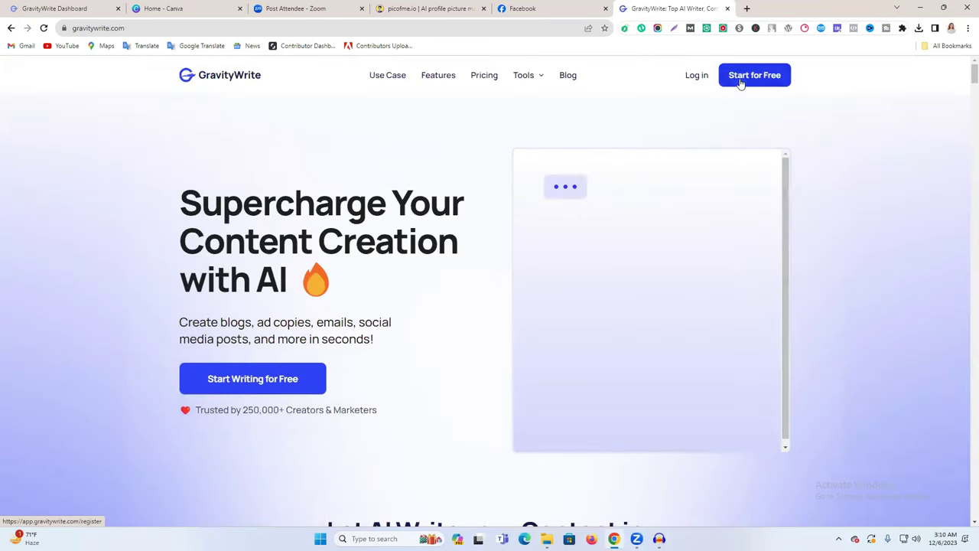
left_click(760, 80)
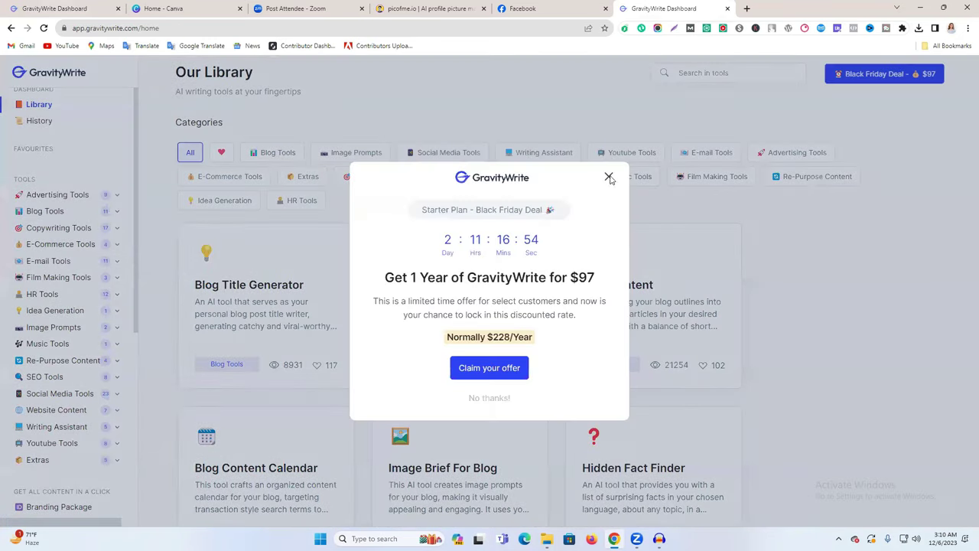
left_click(609, 177)
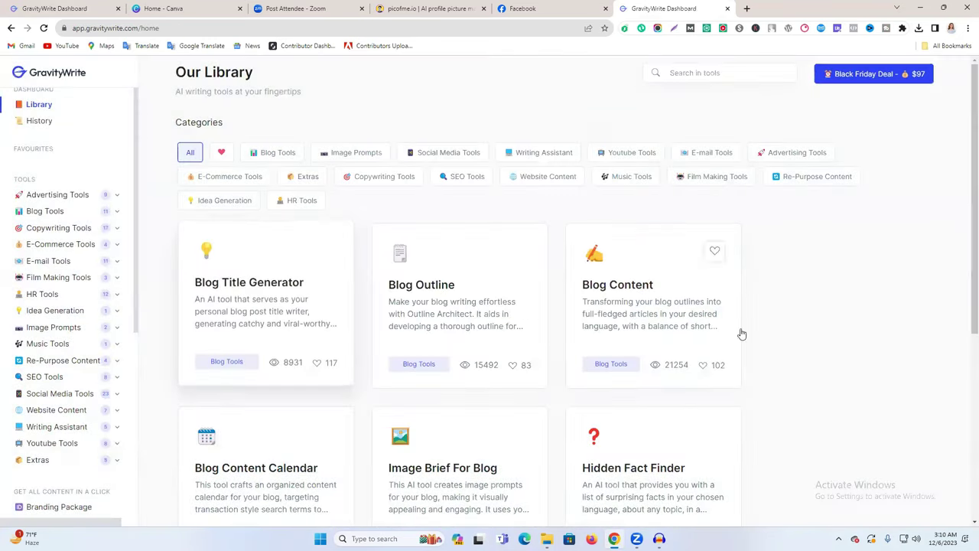
Step: Look through the library's writing tools and the list of tool categories and content packages
scroll(97, 497, "down", 5)
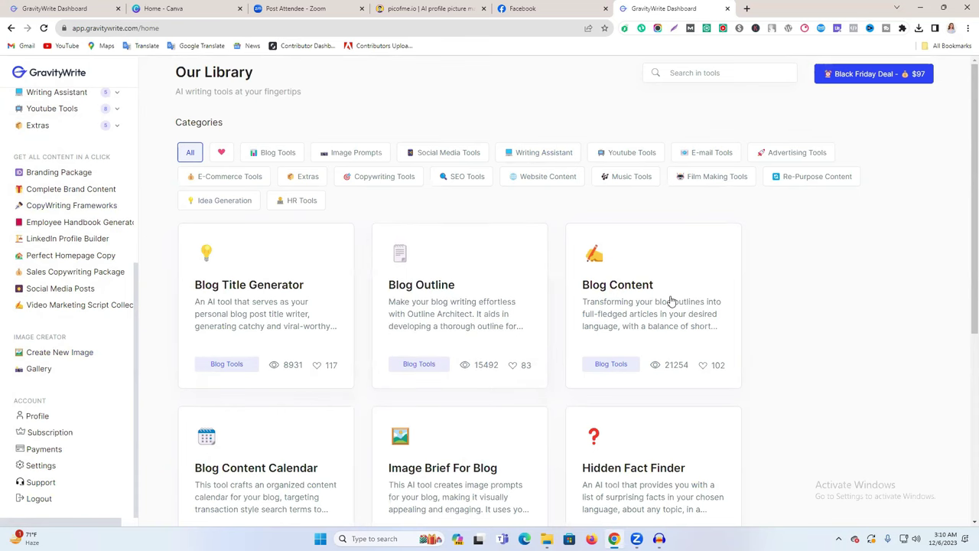
scroll(105, 413, "down", 3)
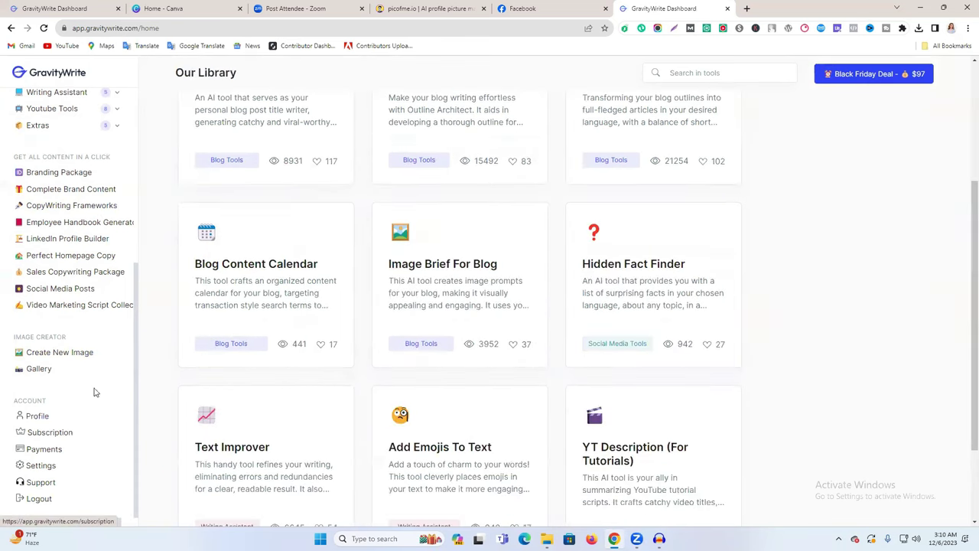
scroll(70, 258, "up", 6)
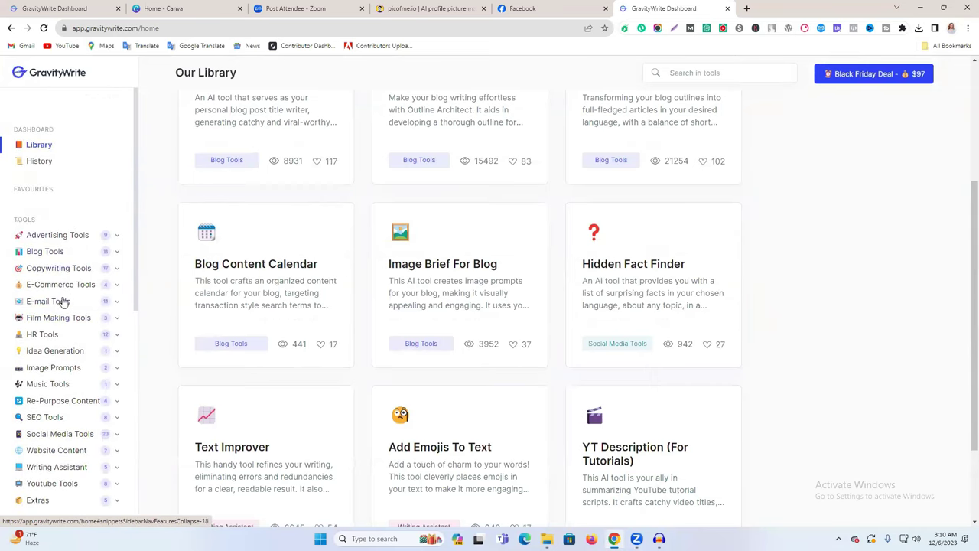
scroll(76, 344, "down", 3)
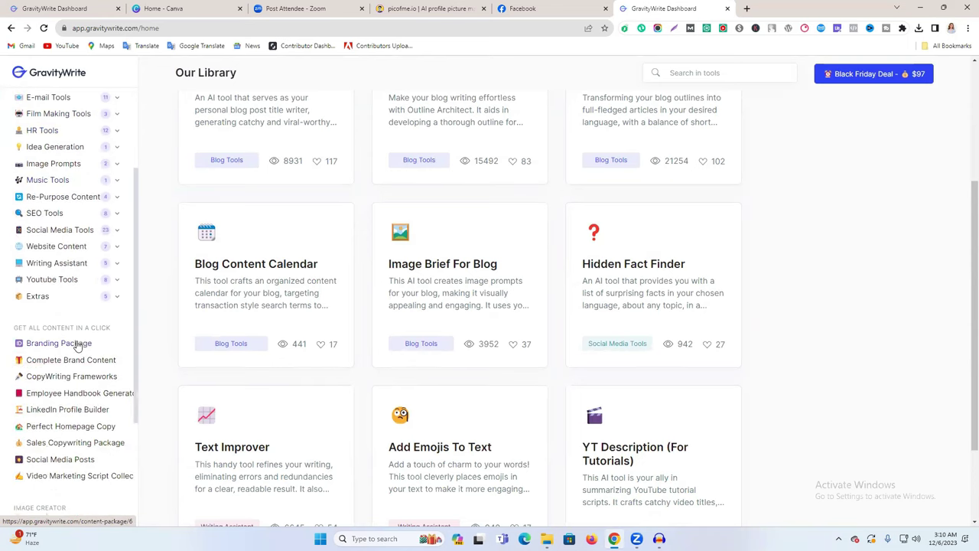
scroll(75, 315, "up", 3)
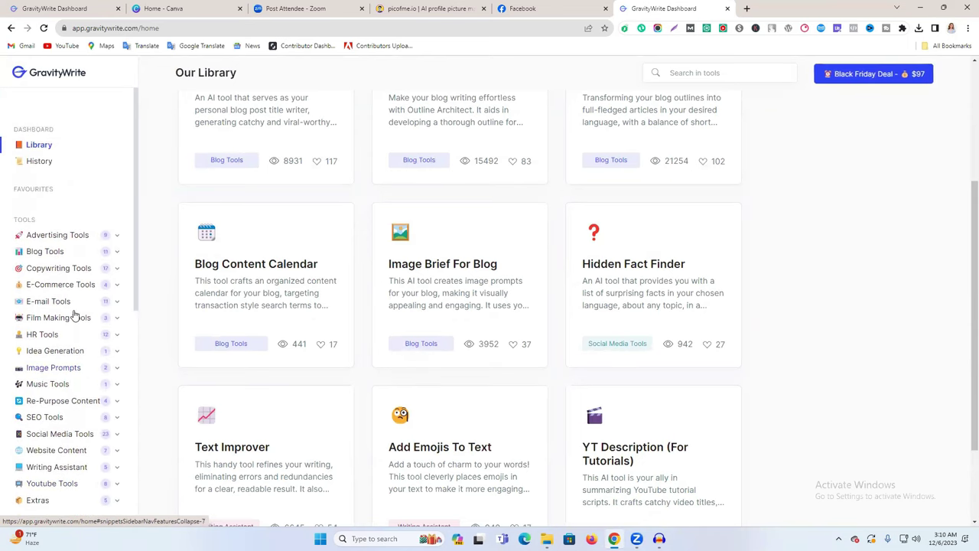
scroll(183, 290, "up", 3)
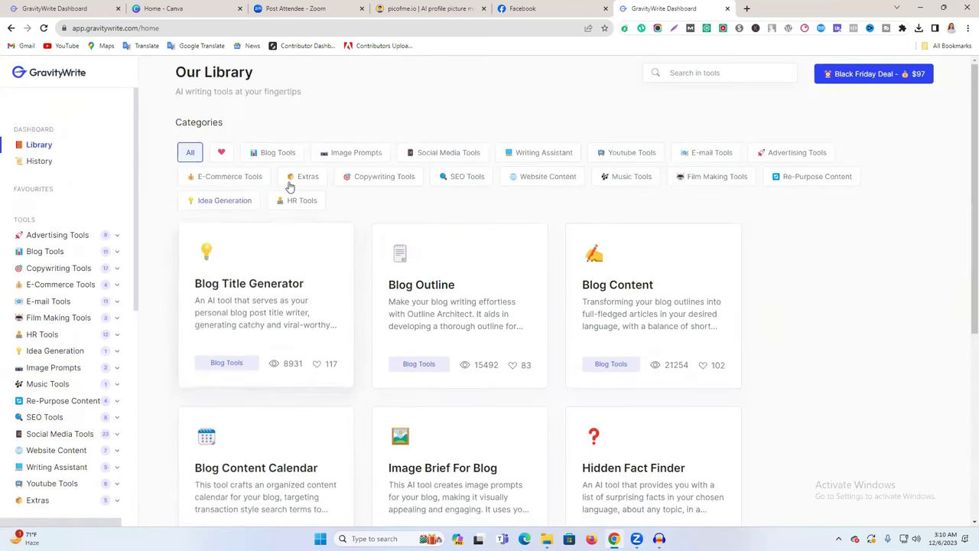
Step: Filter the library to Youtube Tools and open the Description & Tags tool
left_click(632, 153)
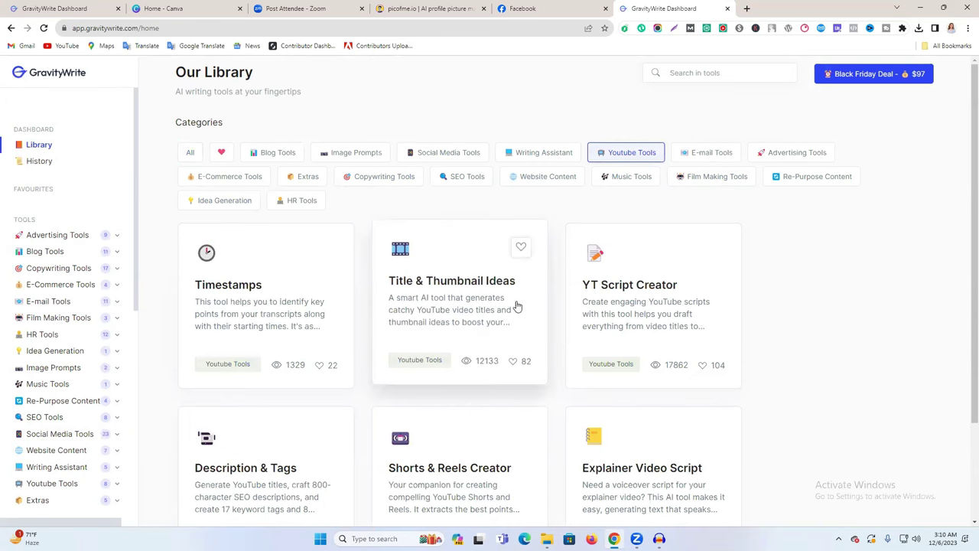
scroll(517, 306, "down", 2)
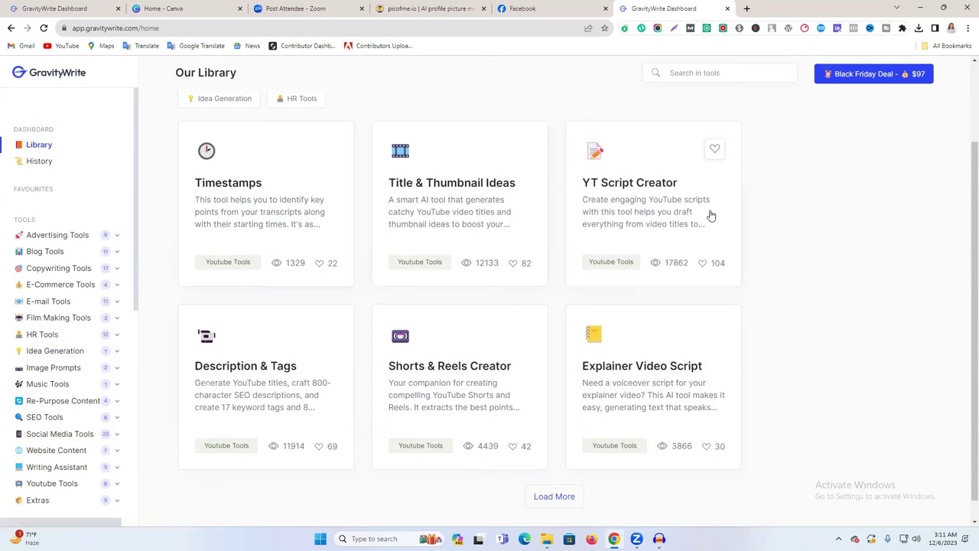
scroll(466, 294, "down", 1)
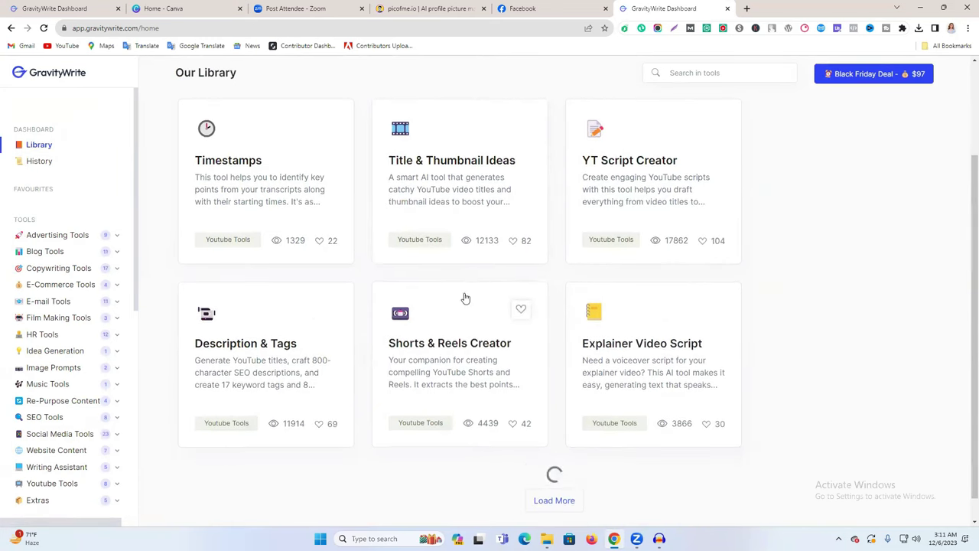
scroll(674, 330, "down", 3)
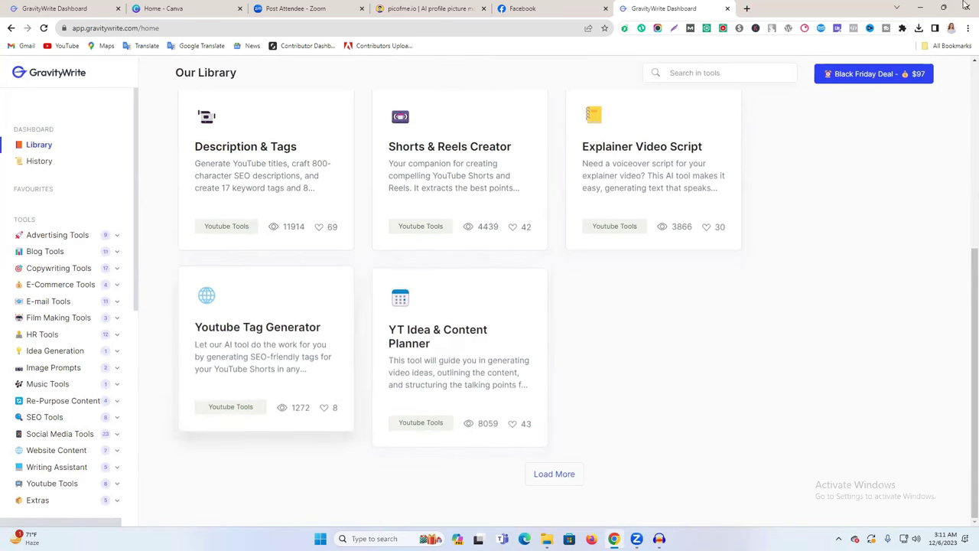
scroll(247, 240, "up", 2)
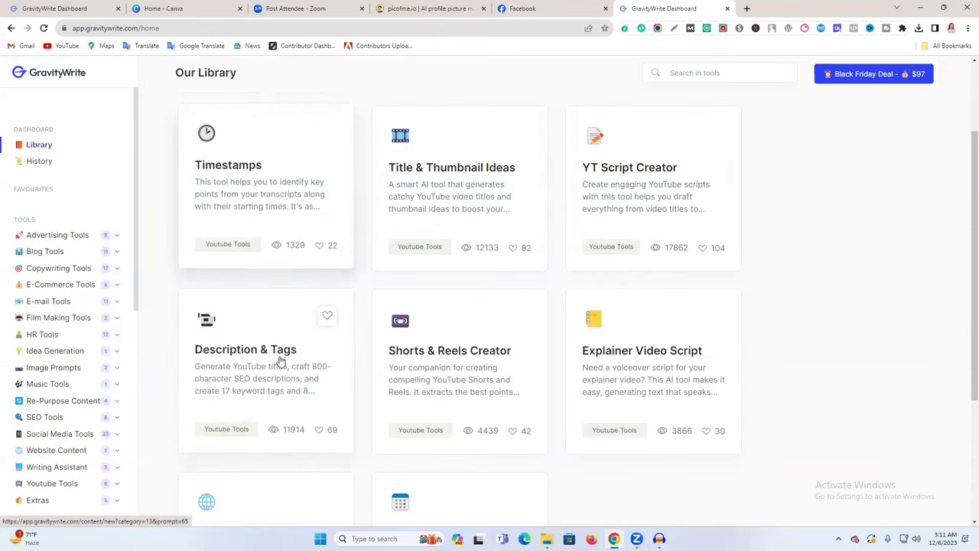
scroll(273, 363, "up", 2)
scroll(270, 355, "down", 3)
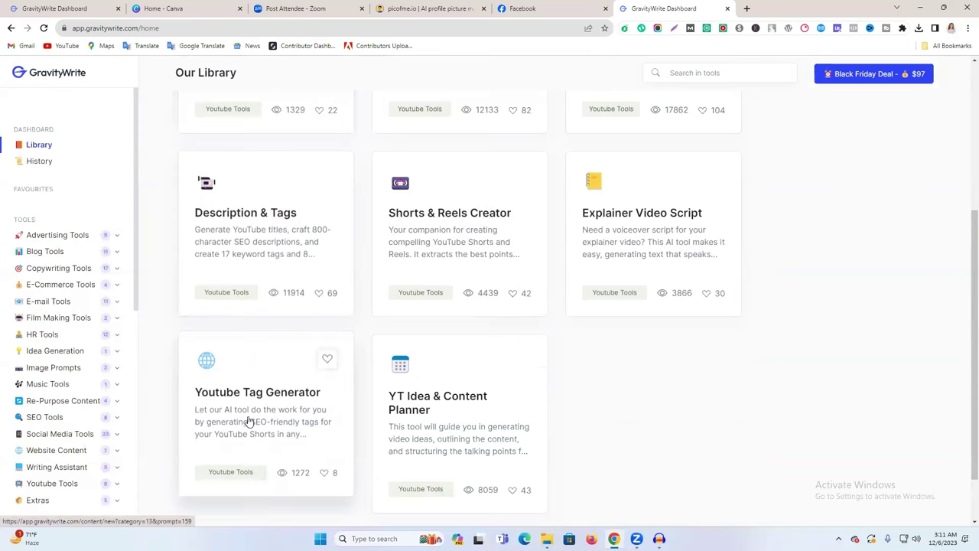
scroll(241, 207, "down", 1)
left_click(260, 200)
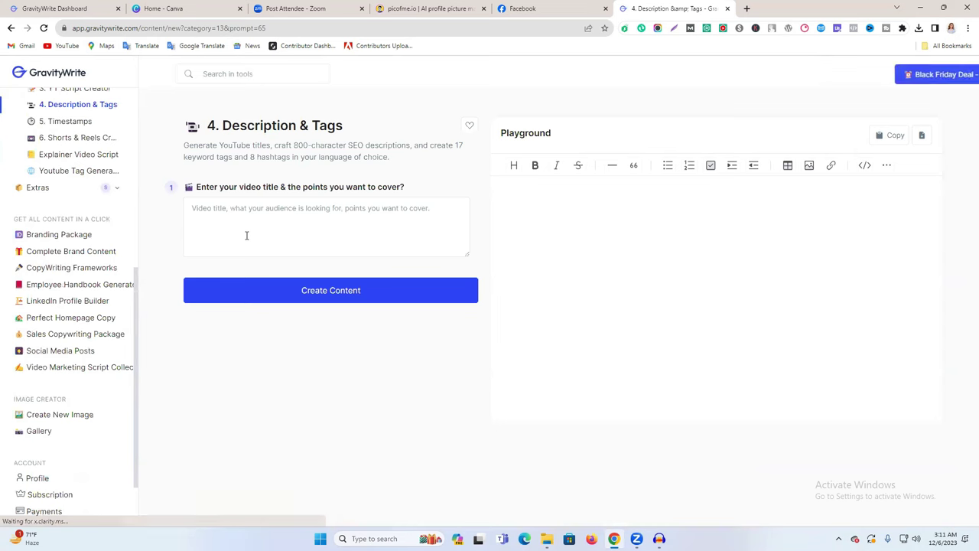
Step: Enter "Ai website build" as the video title and points to cover, and create the content
left_click(335, 212)
type("Ai we")
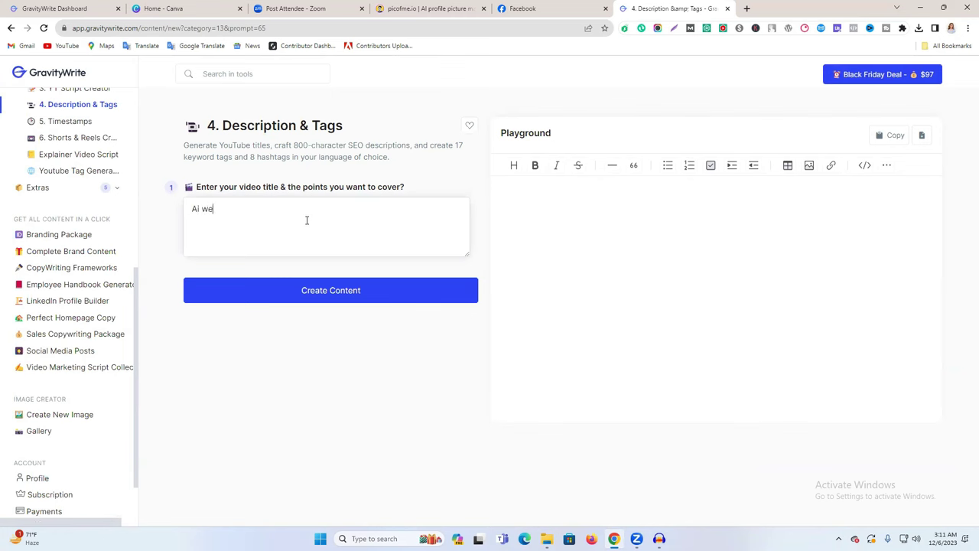
type("bsit")
type("e d")
type("build")
left_click(277, 298)
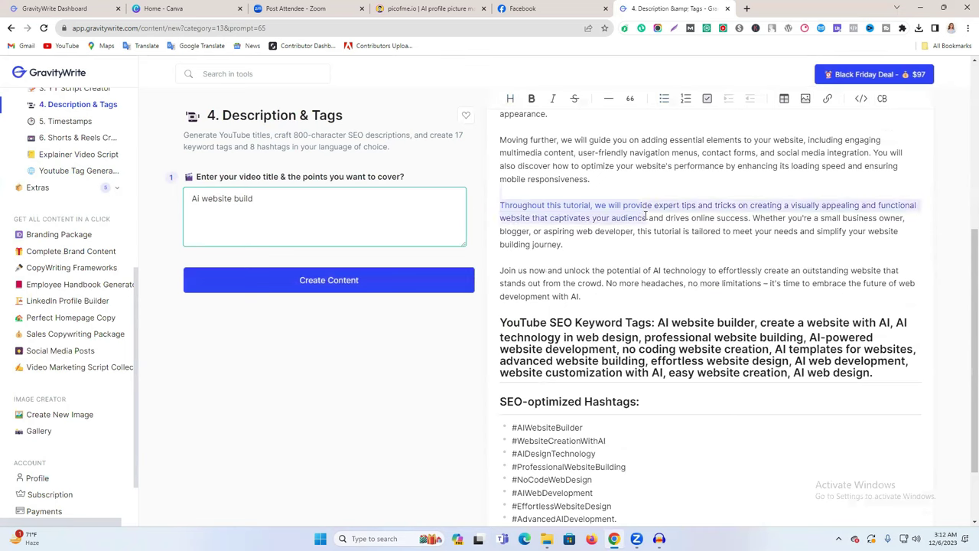
Step: Examine the generated YouTube video title and compare it with the prompt, and read through the full description
scroll(598, 286, "up", 5)
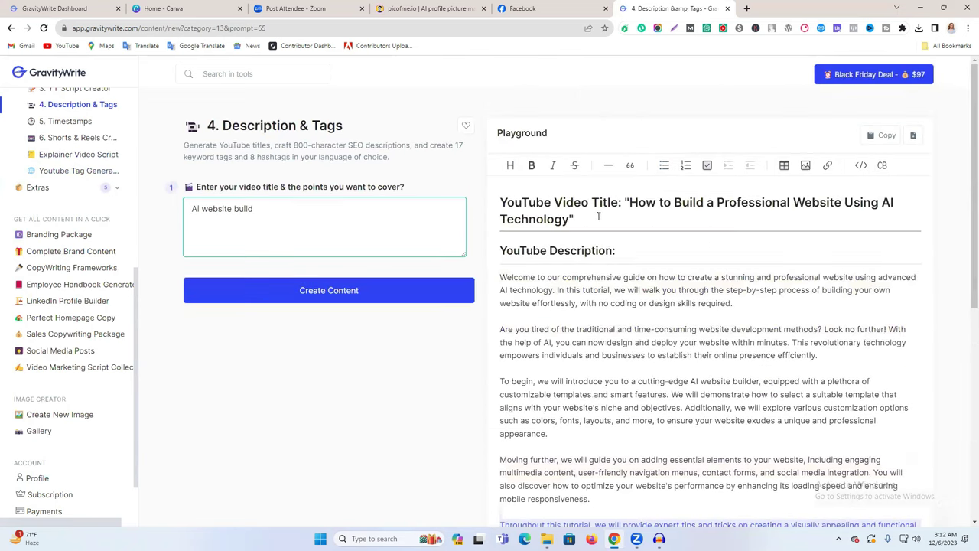
left_click(632, 202)
left_click_drag(203, 212, 368, 212)
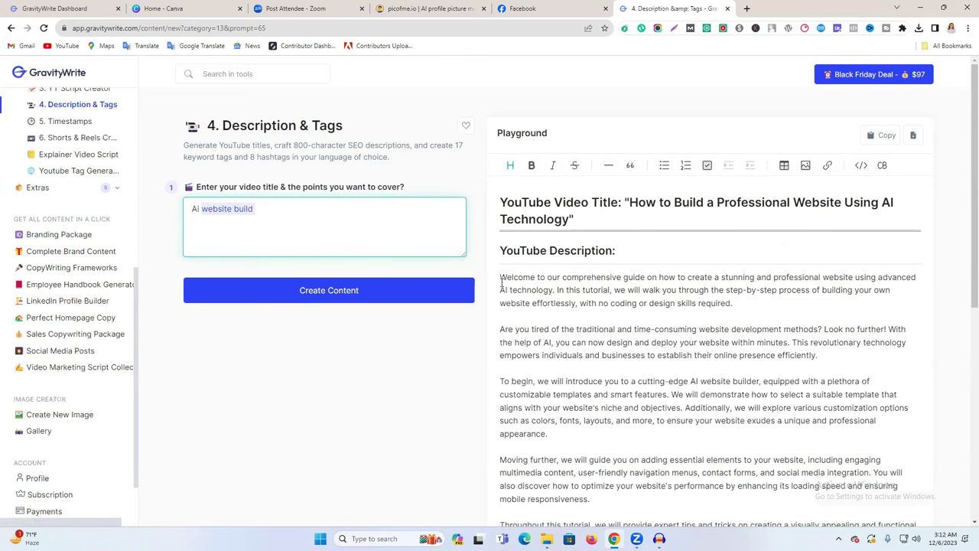
left_click_drag(501, 275, 620, 313)
scroll(530, 331, "down", 2)
scroll(629, 354, "down", 3)
scroll(612, 298, "up", 4)
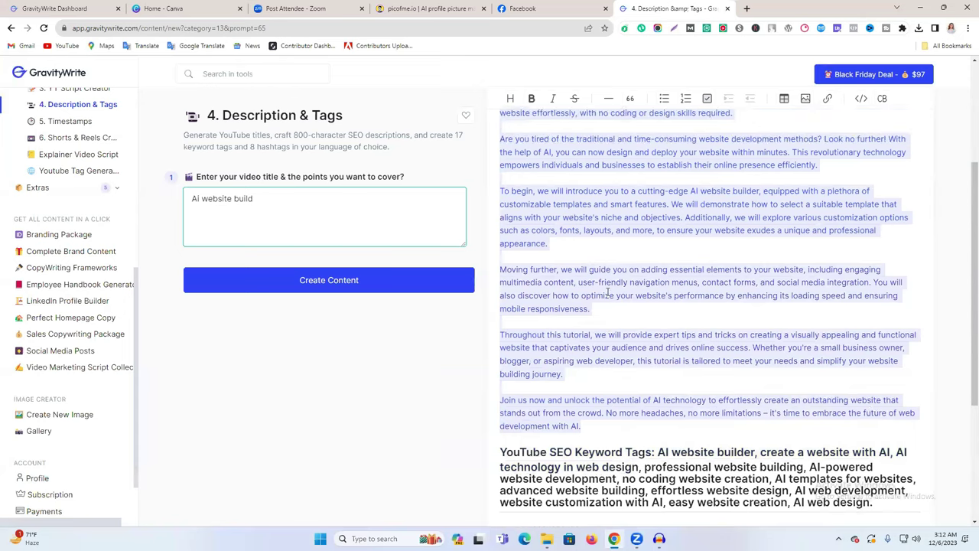
scroll(539, 279, "down", 1)
scroll(540, 279, "down", 3)
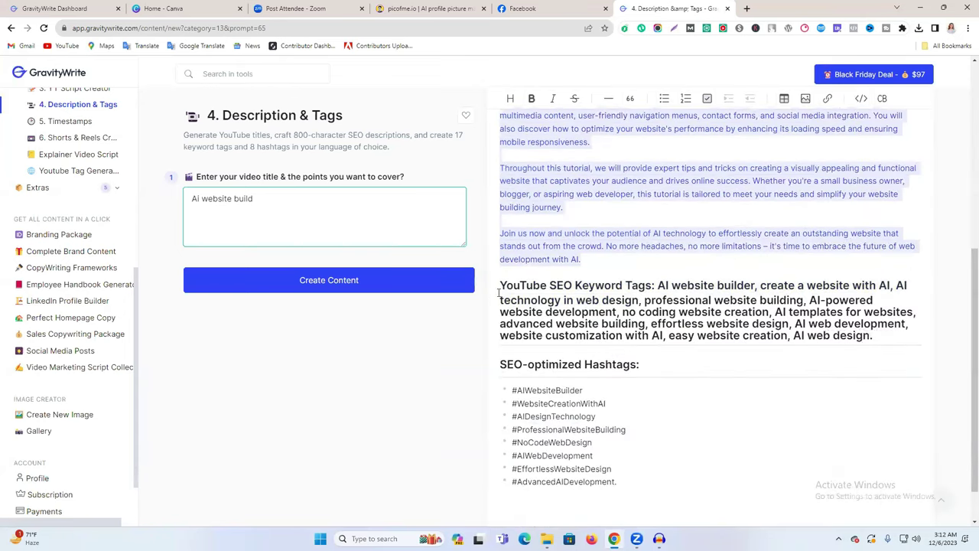
Step: Examine the generated YouTube SEO keyword tags and the list of SEO-optimized hashtags
double_click(512, 289)
triple_click(512, 290)
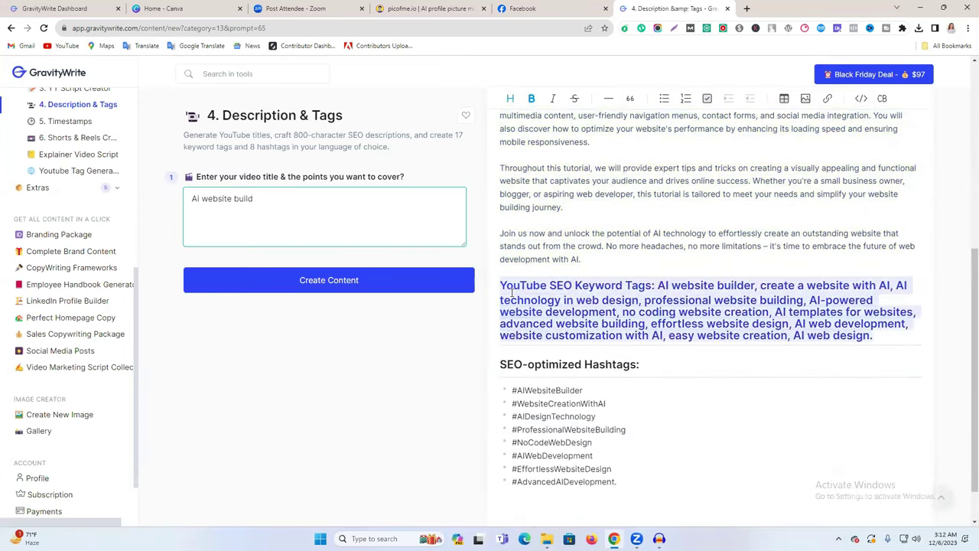
left_click(543, 289)
left_click_drag(661, 288, 756, 286)
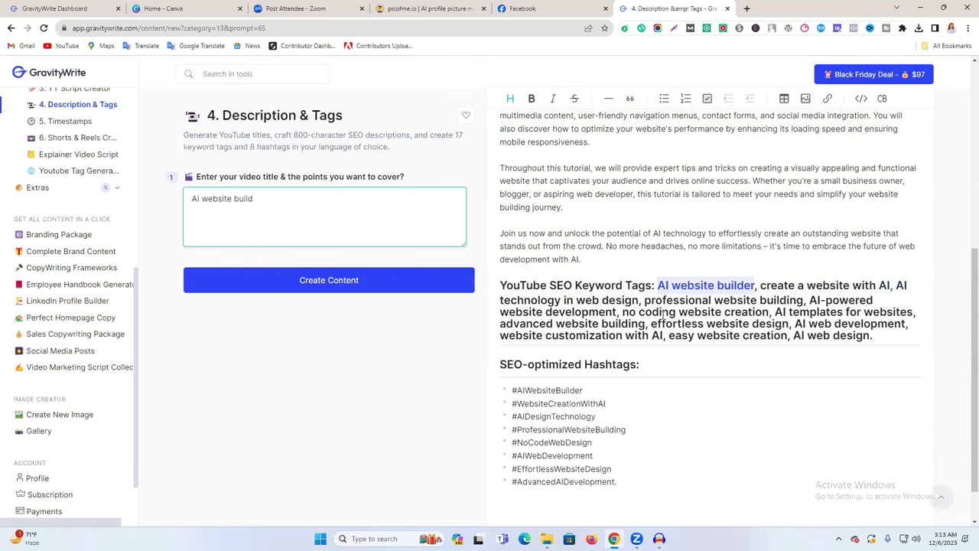
scroll(662, 313, "down", 1)
triple_click(618, 262)
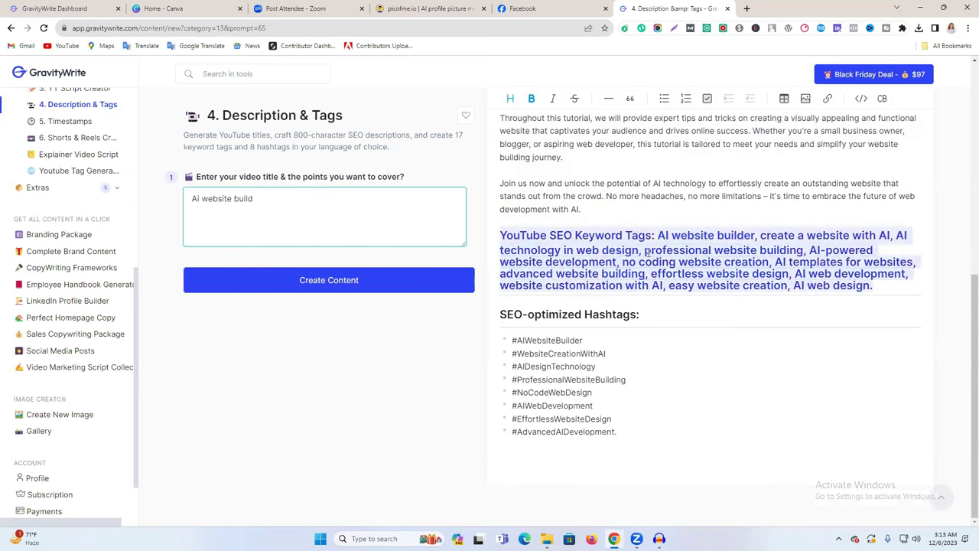
left_click_drag(504, 315, 635, 315)
left_click_drag(621, 430, 508, 342)
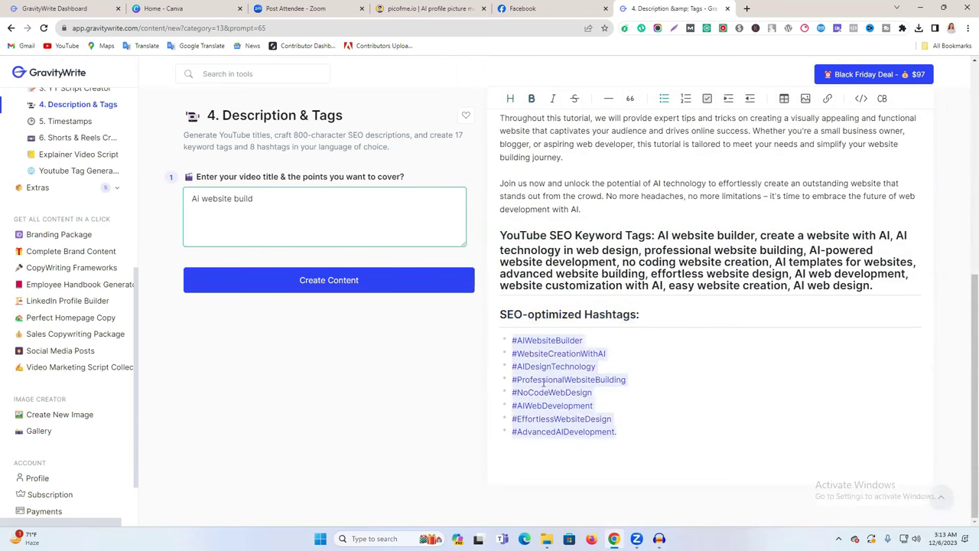
Step: Review the generated content once more from title to hashtags, and look over the list of tool categories
scroll(536, 362, "up", 4)
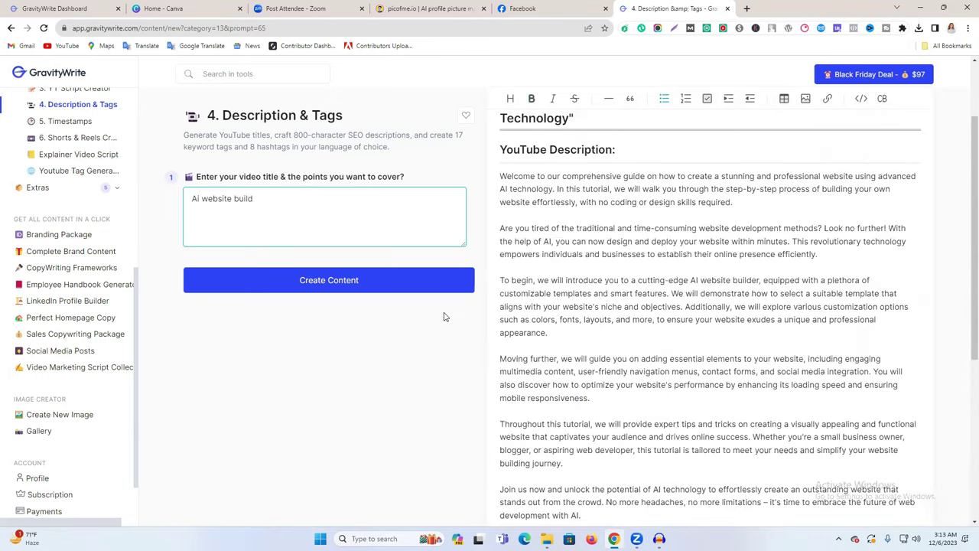
scroll(444, 317, "up", 2)
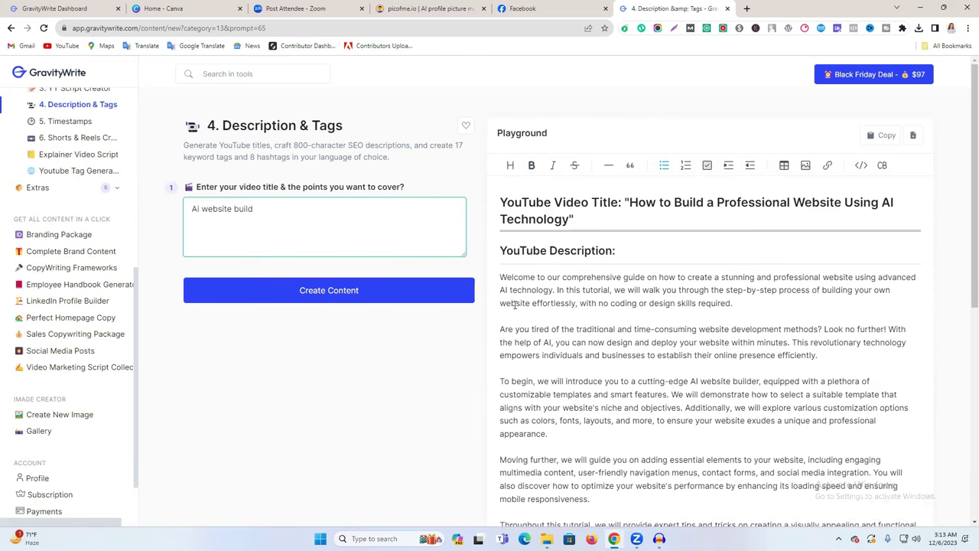
scroll(557, 300, "down", 5)
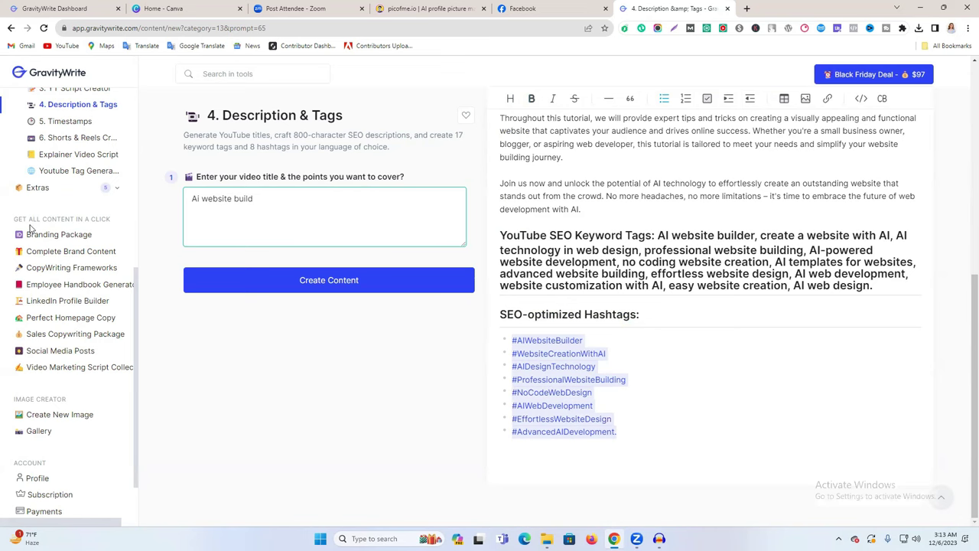
scroll(96, 301, "up", 3)
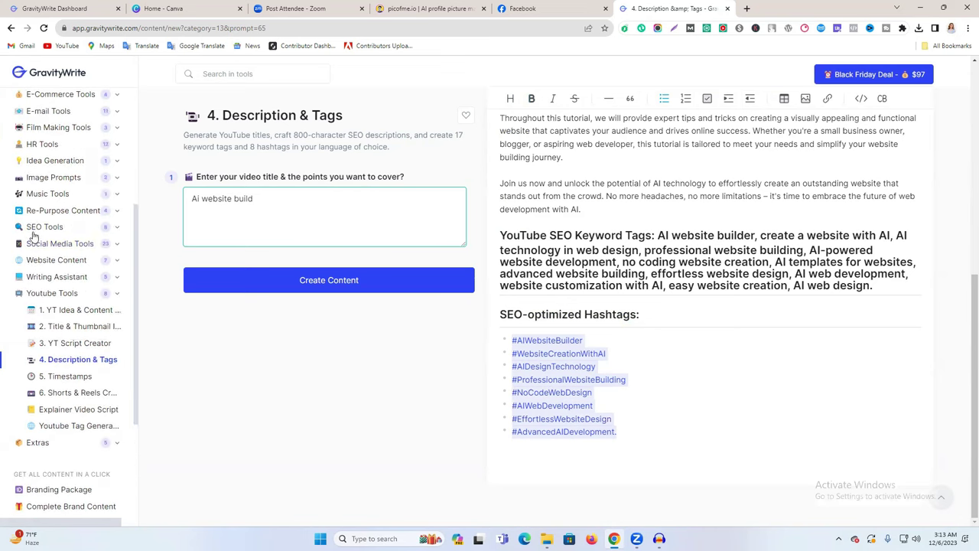
Step: Open the YT Idea & Content Planner tool and look over the other available tool categories
left_click(73, 314)
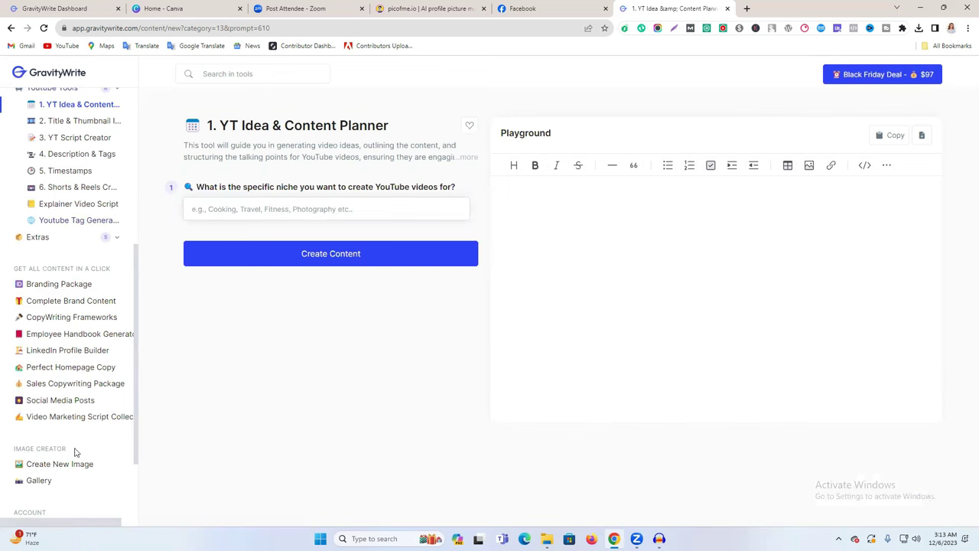
scroll(55, 403, "down", 2)
scroll(54, 403, "up", 10)
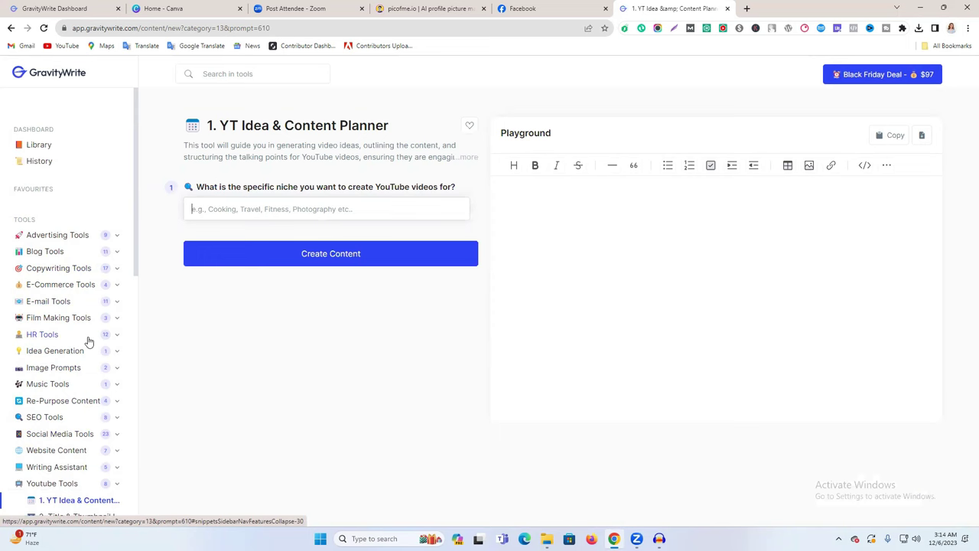
Step: Open the Title & Thumbnail Ideas tool and look through the remaining YouTube tools, content packages and image creator options
scroll(87, 342, "down", 2)
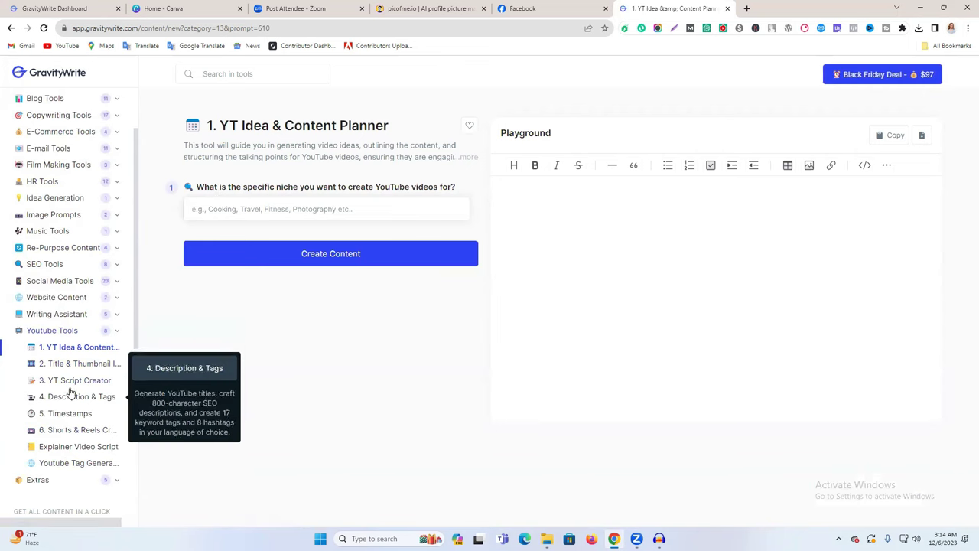
left_click(61, 366)
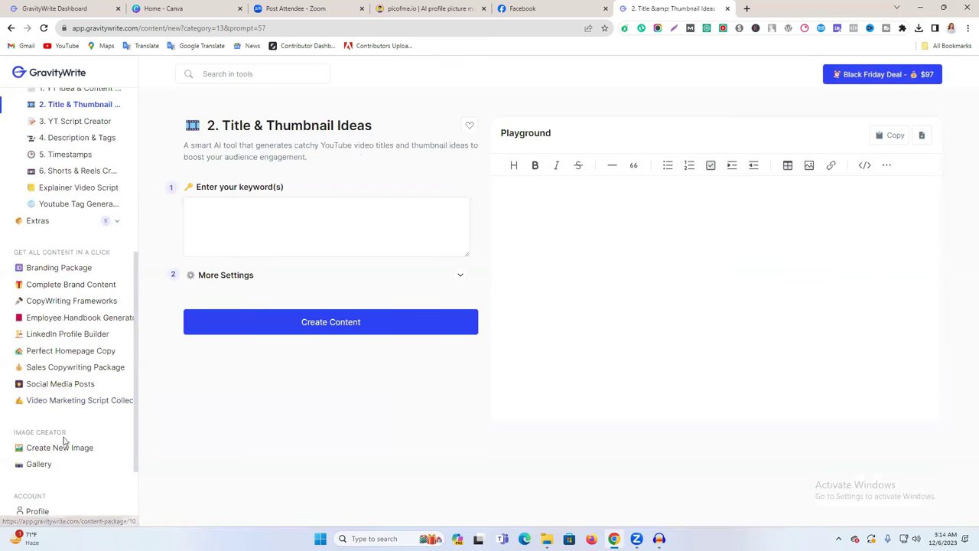
scroll(109, 301, "down", 1)
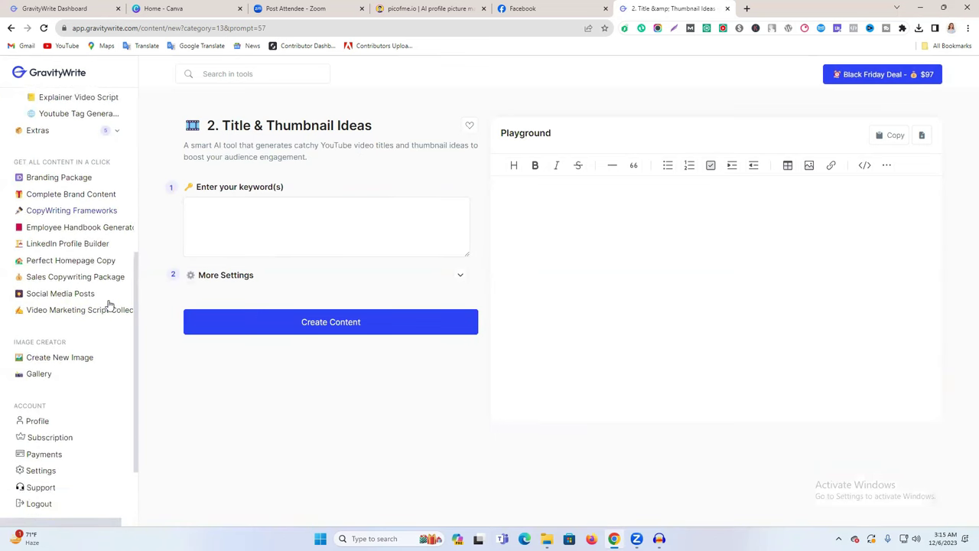
scroll(46, 291, "up", 3)
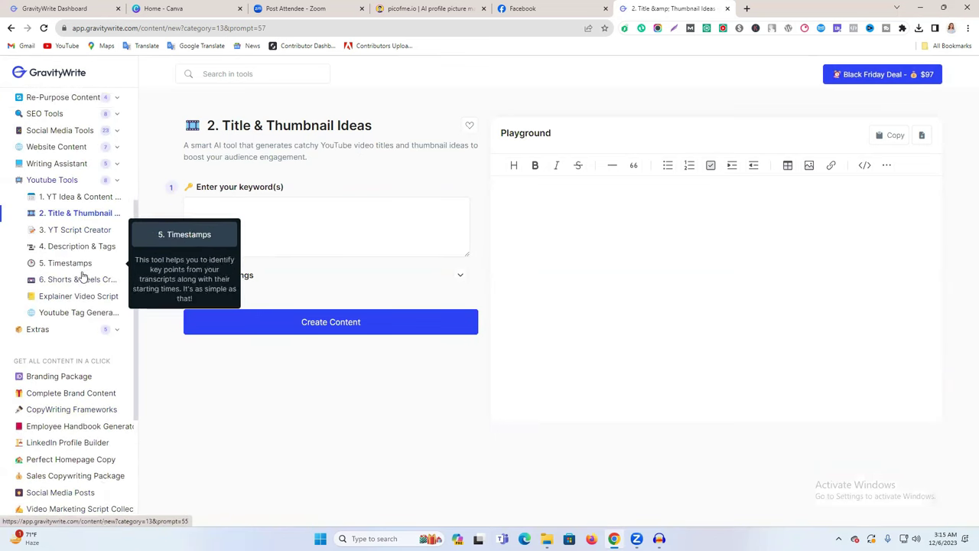